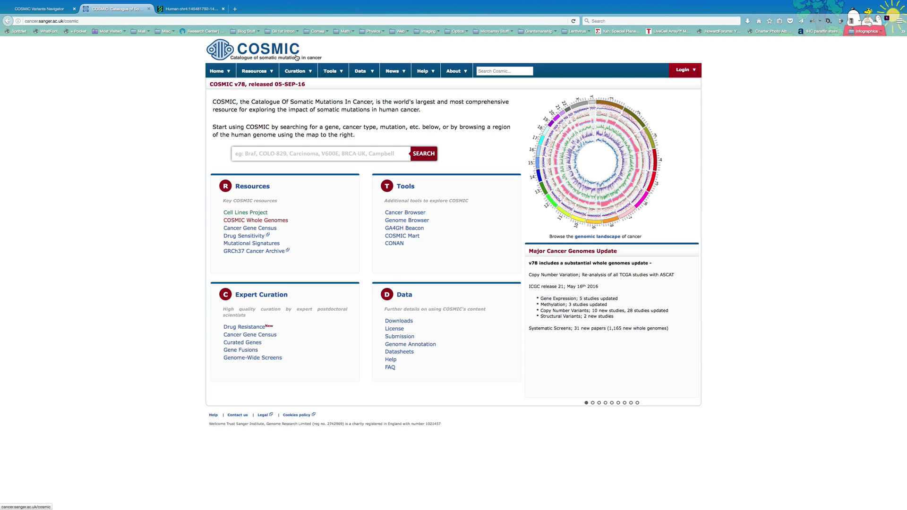
- Switch to the COSMIC Variants Navigator page and plot the variant histogram for the PTCH1 hedgehog pathway gene
click(60, 10)
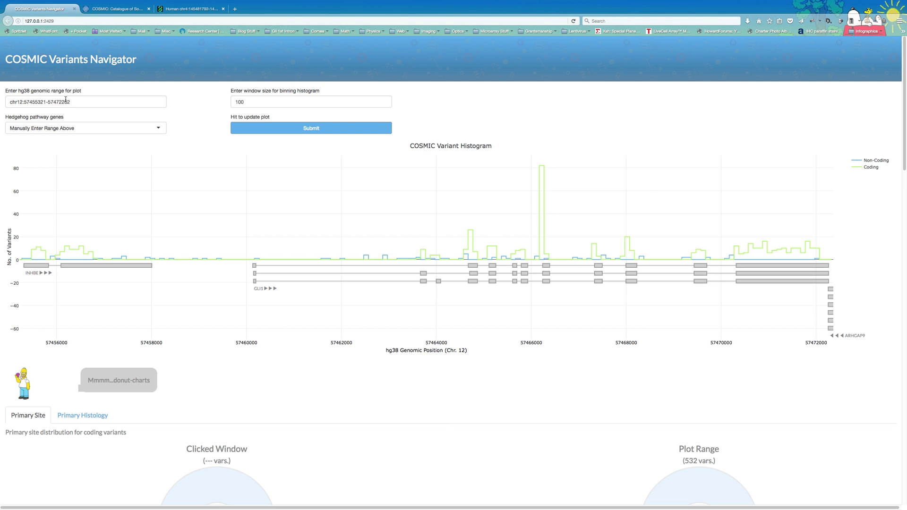
drag(71, 102, 8, 101)
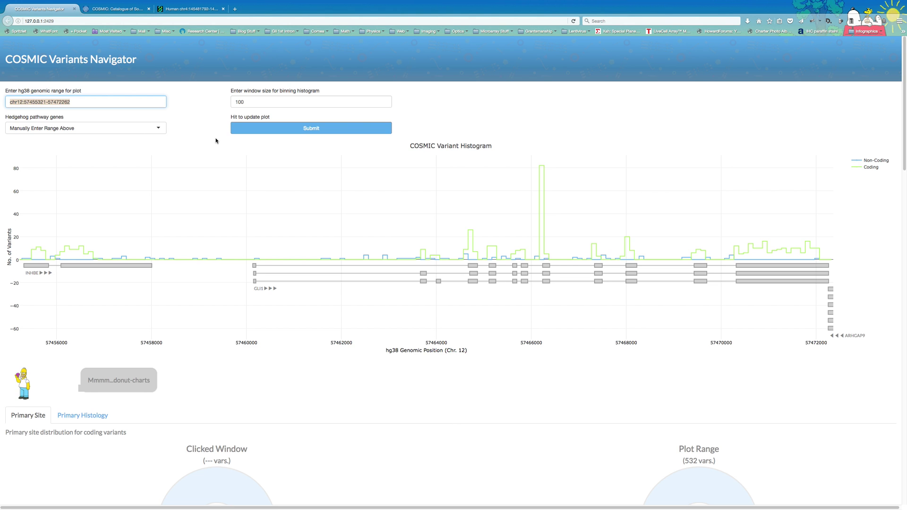
click(160, 129)
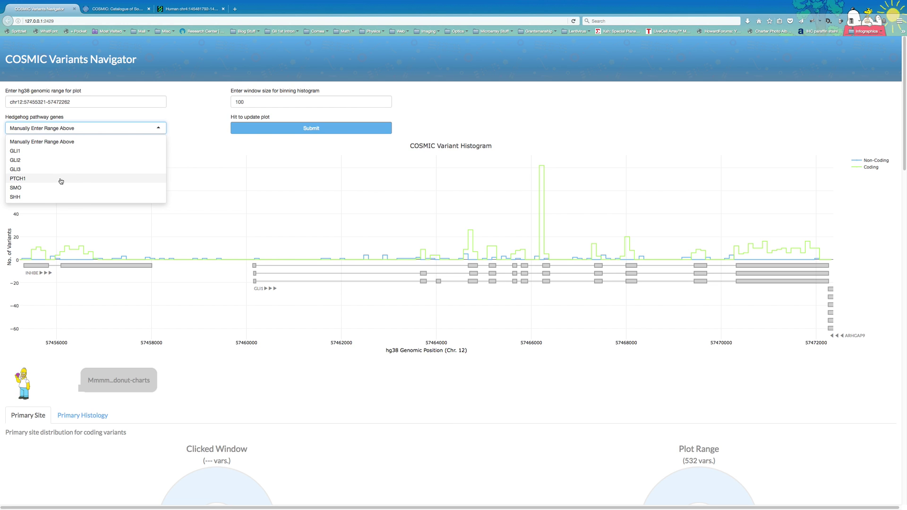
click(20, 179)
click(272, 132)
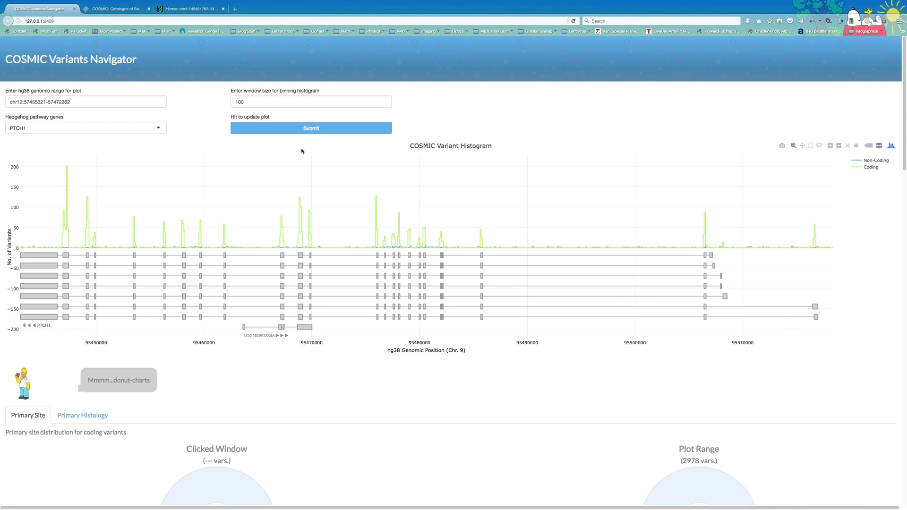
- Set the histogram's binning window size to 300 and update the PTCH1 plot
click(237, 104)
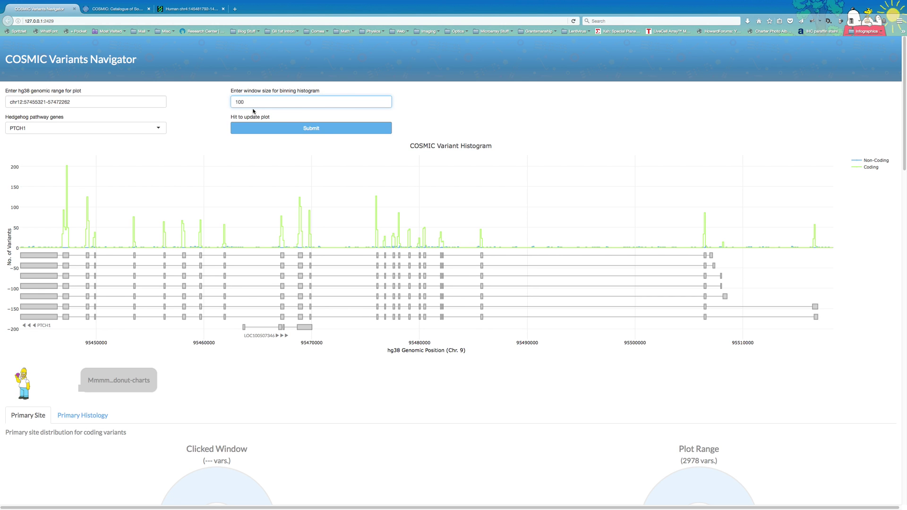
click(263, 130)
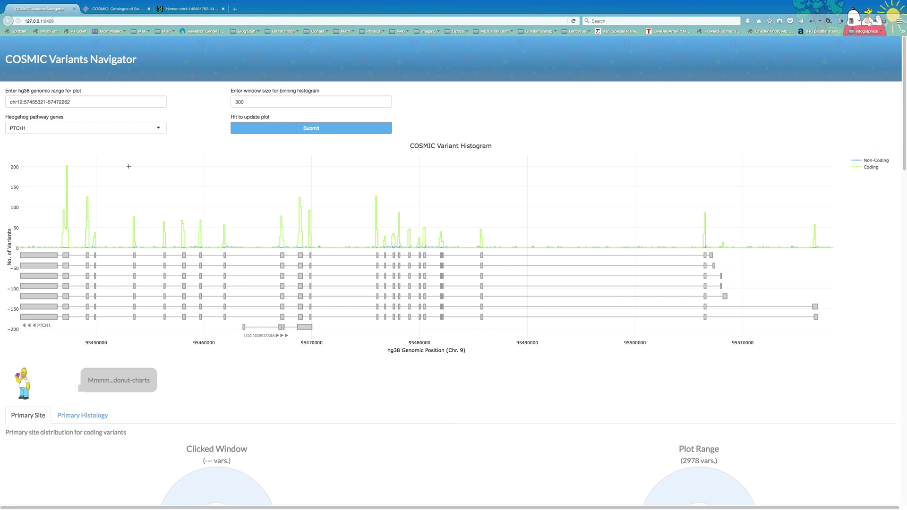
- Select the tallest coding peak near position 95447180 and inspect the Large Intestine slice in its Clicked Window donut chart
mouse_move(66, 167)
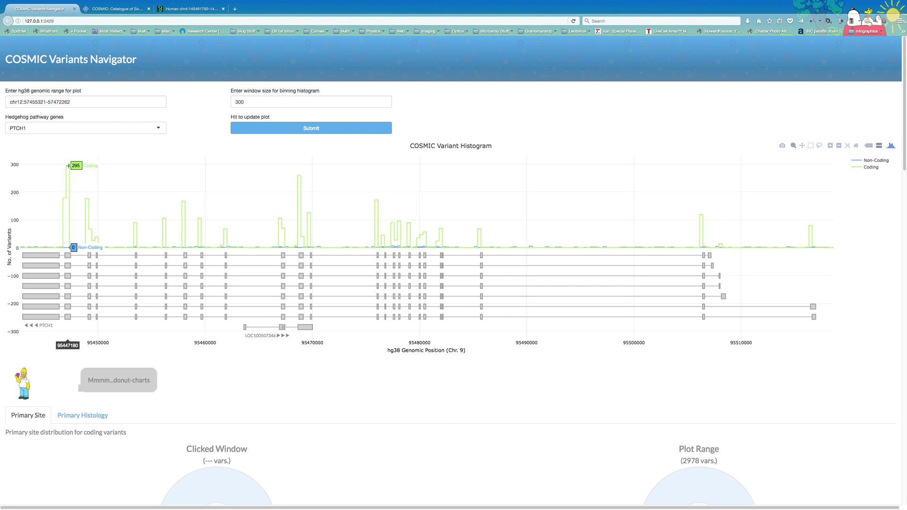
click(69, 166)
scroll(247, 264, down, 5)
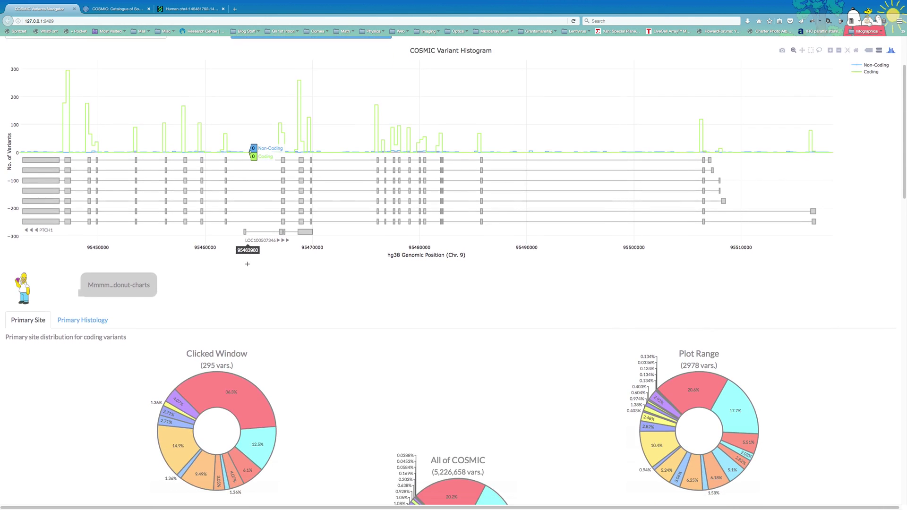
scroll(247, 266, down, 2)
mouse_move(268, 259)
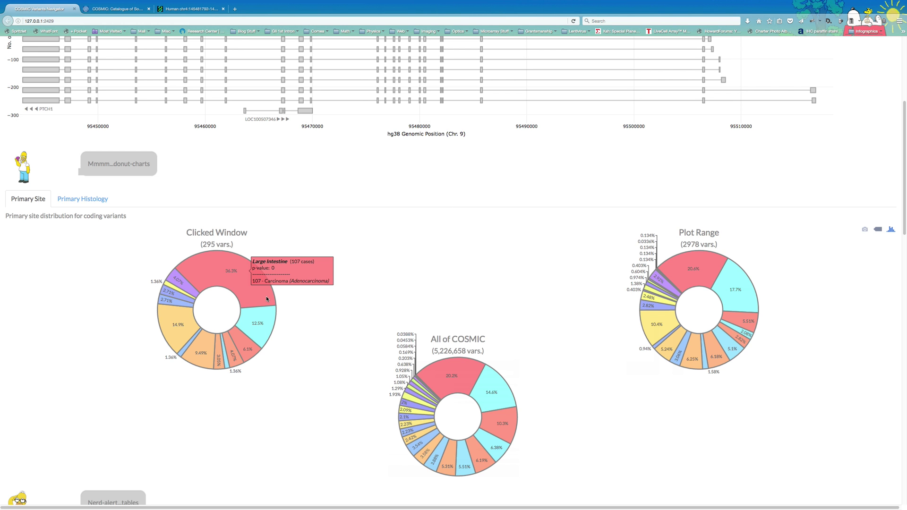
- Examine the coding variants table for the selected window, including its columns and the available numbers of entries per page
scroll(319, 298, down, 4)
scroll(320, 298, down, 6)
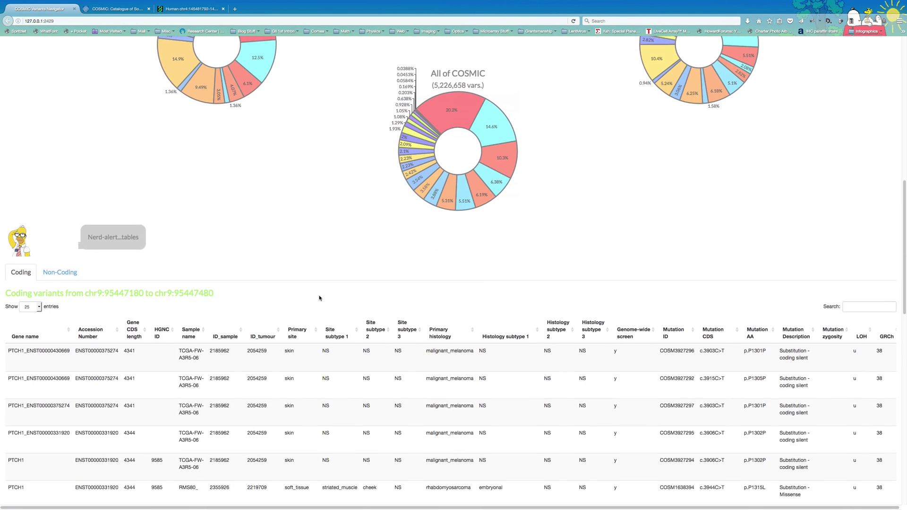
scroll(319, 298, down, 2)
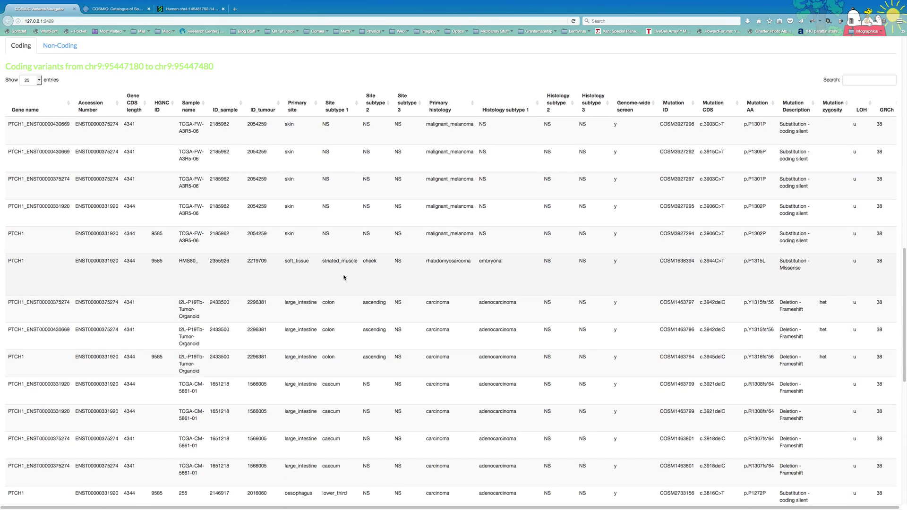
scroll(269, 232, up, 3)
scroll(269, 232, down, 1)
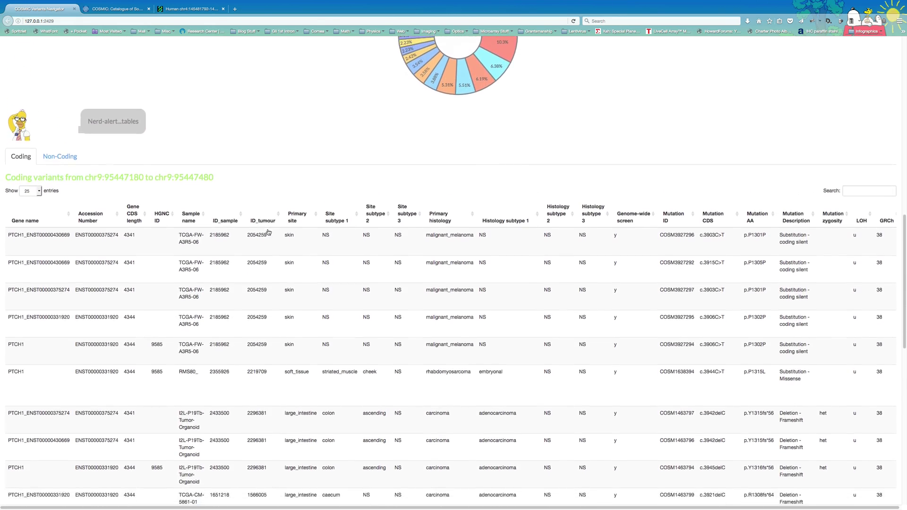
scroll(268, 231, up, 1)
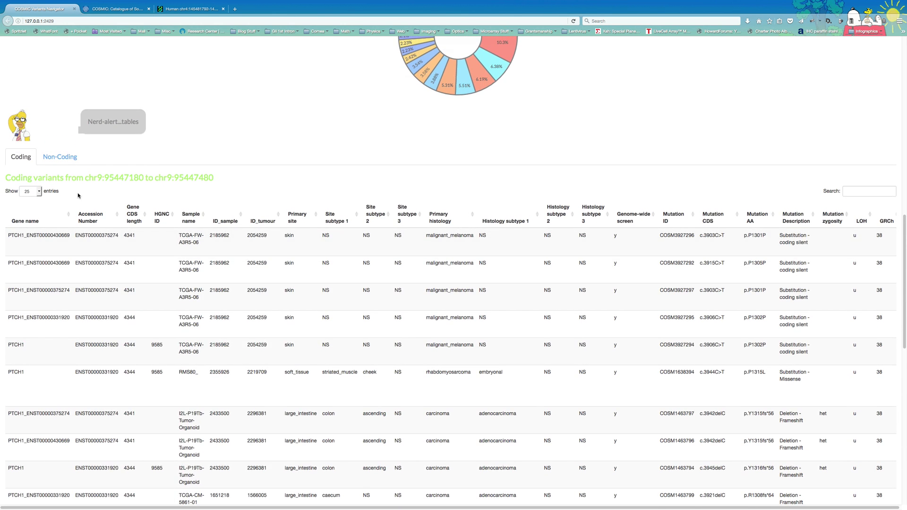
click(38, 192)
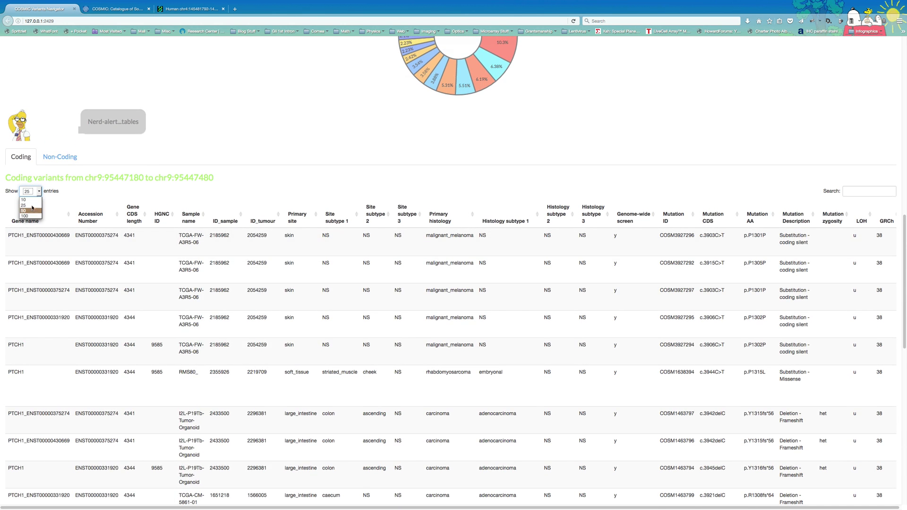
click(77, 196)
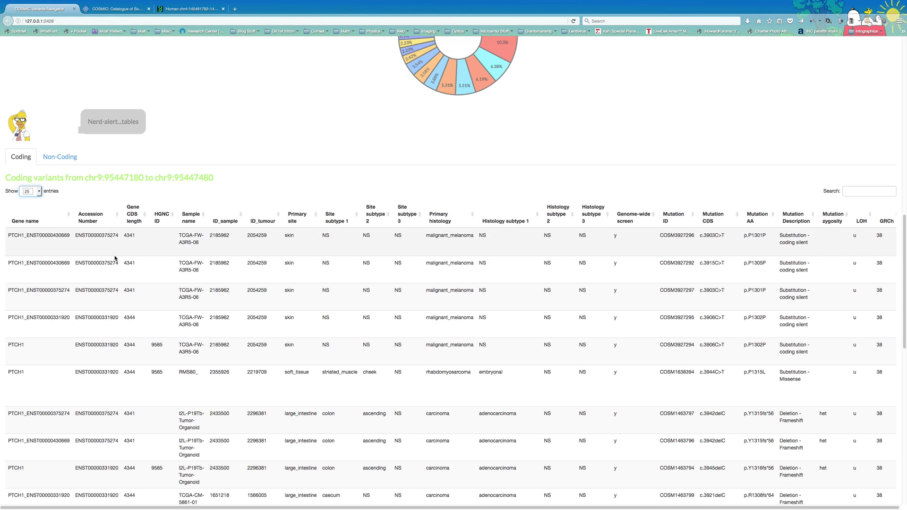
- Read through the coding variants table to its end and show another page of its results
scroll(116, 258, down, 2)
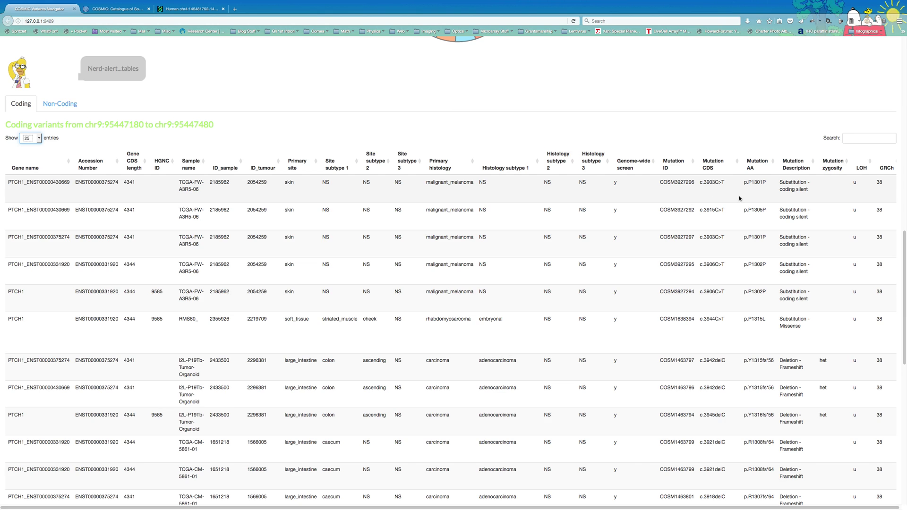
scroll(685, 196, right, 1)
scroll(431, 126, up, 8)
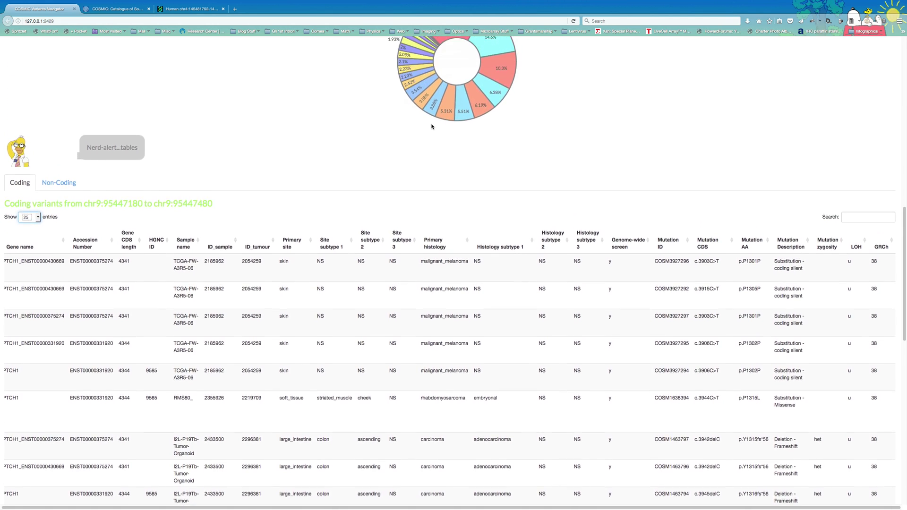
scroll(431, 127, down, 3)
scroll(431, 127, down, 5)
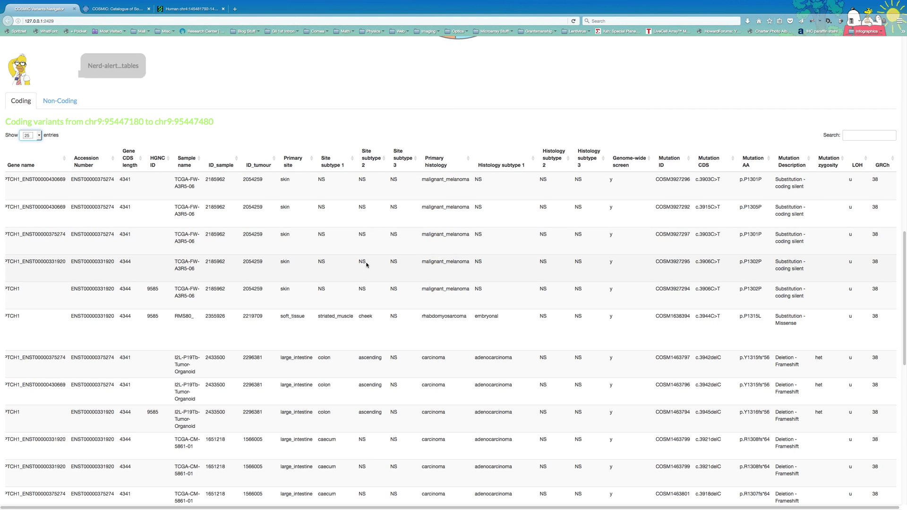
scroll(298, 236, down, 1)
scroll(298, 236, down, 12)
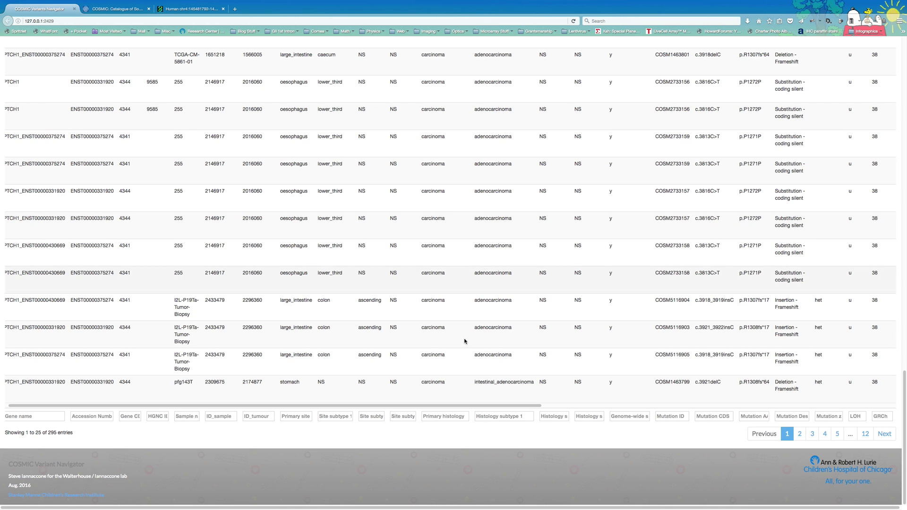
click(788, 434)
scroll(365, 219, up, 10)
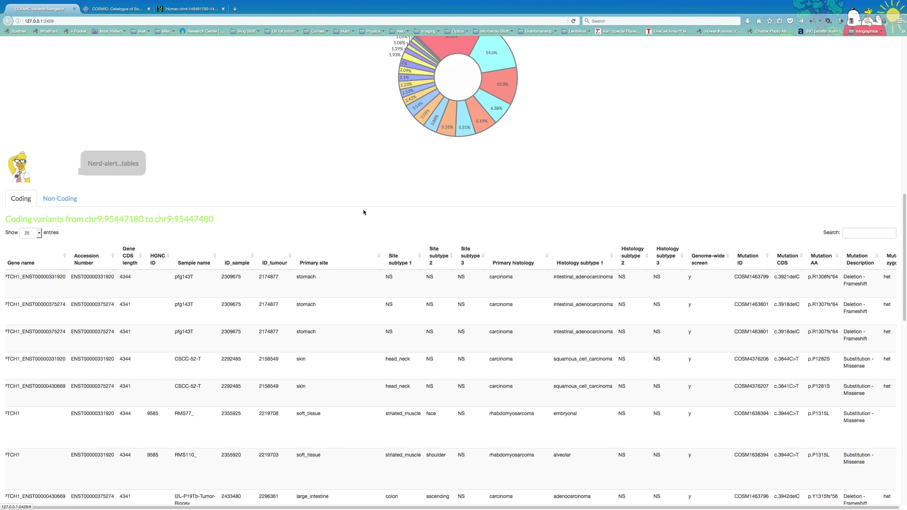
- Check the non-coding variants table for the selected window and return to the coding variants table
click(53, 198)
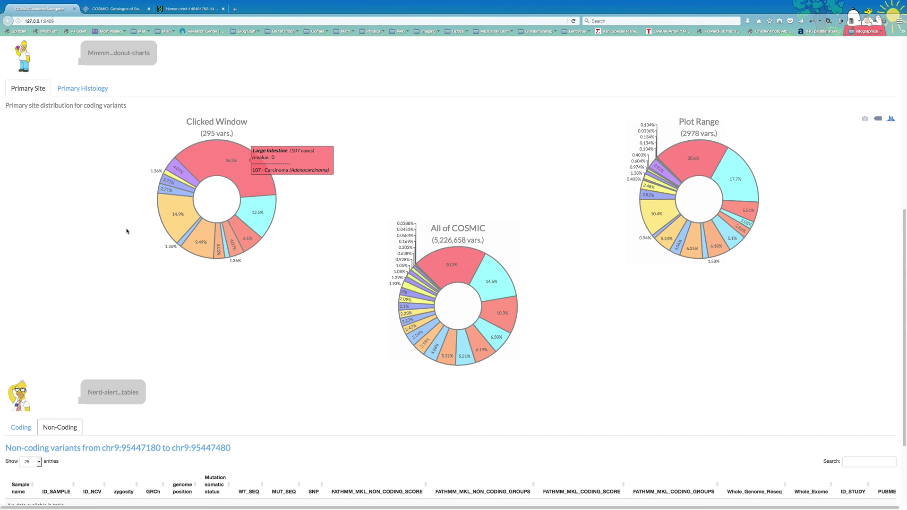
scroll(137, 231, down, 5)
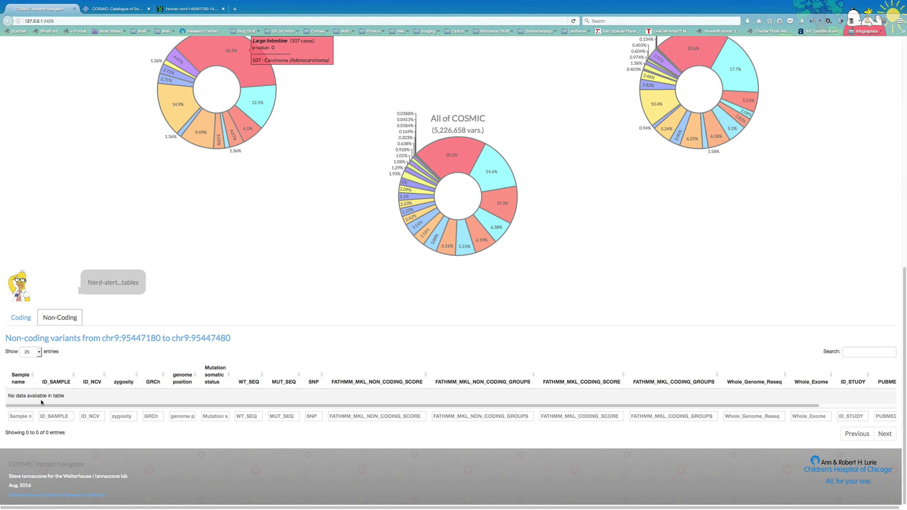
click(21, 318)
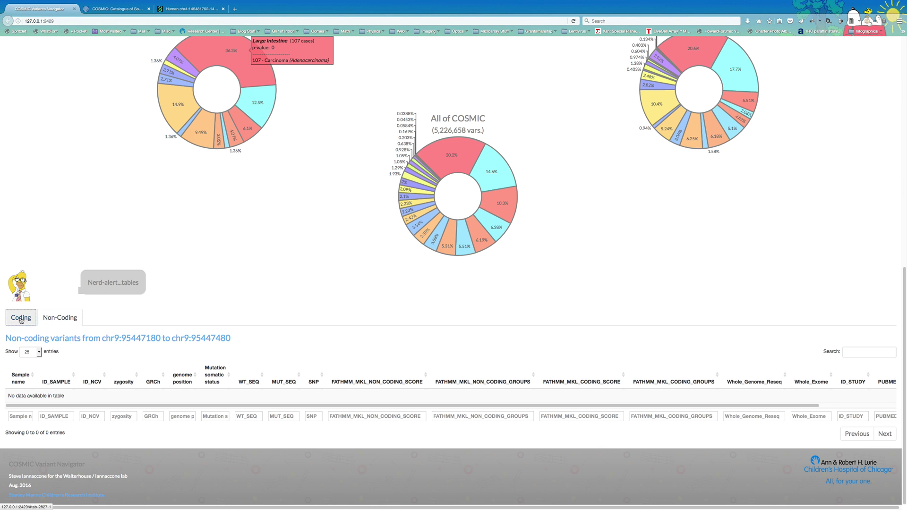
scroll(146, 383, down, 5)
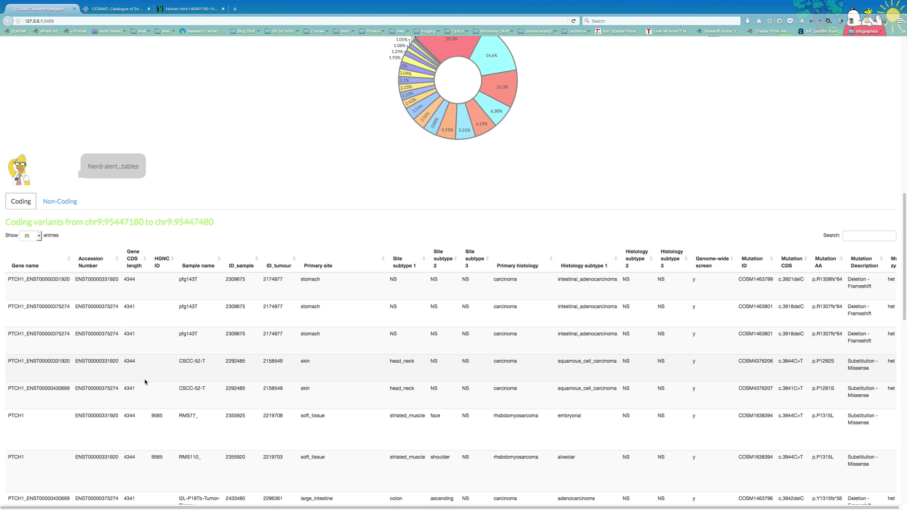
scroll(145, 382, up, 15)
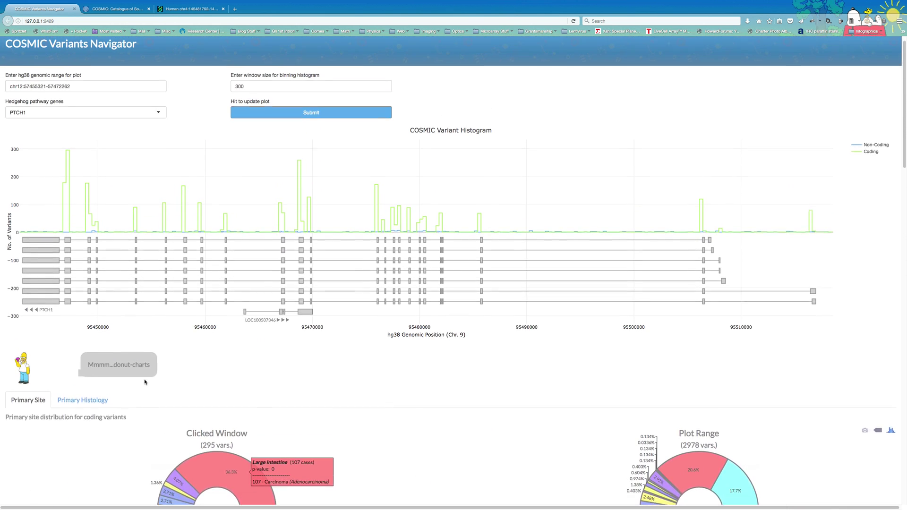
- Choose SMO as the hedgehog pathway gene and update the histogram
click(159, 128)
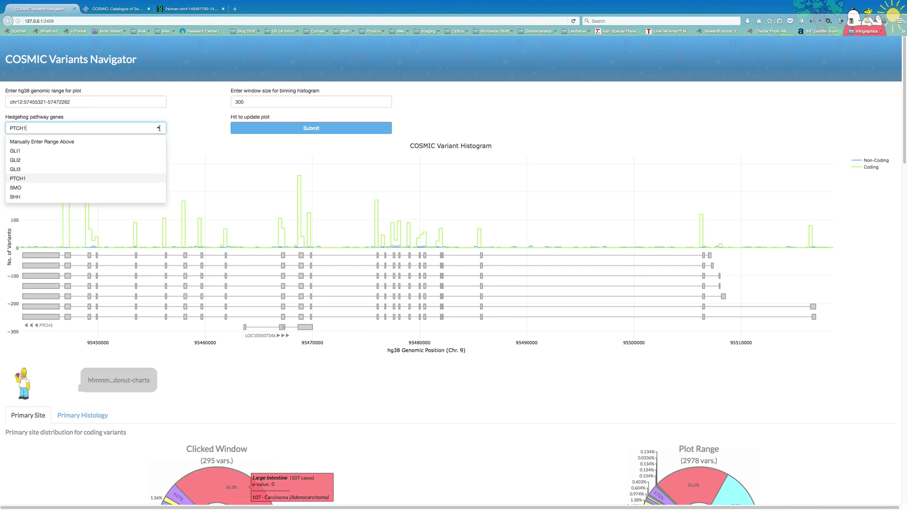
click(129, 188)
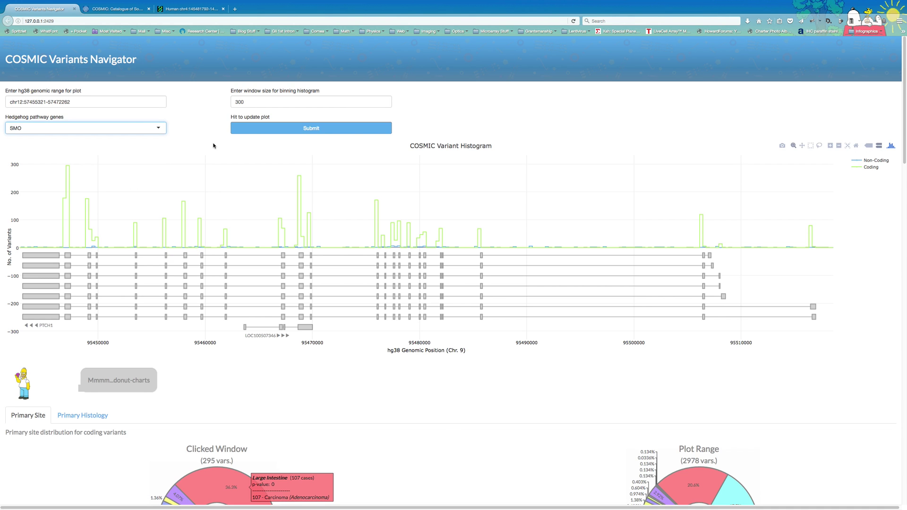
click(264, 128)
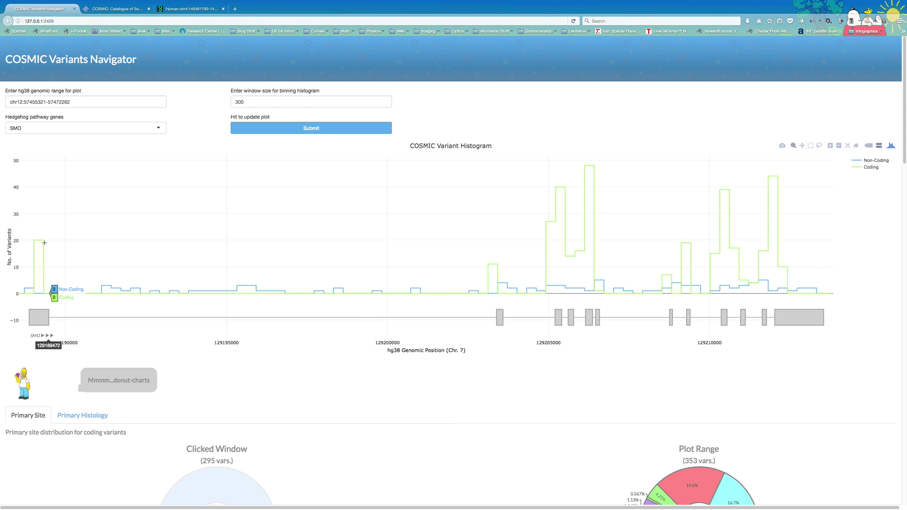
- Set the histogram's binning window size to 50 and update the SMO plot
click(251, 103)
key(BackSpace)
key(BackSpace)
key(BackSpace)
text(50)
click(277, 131)
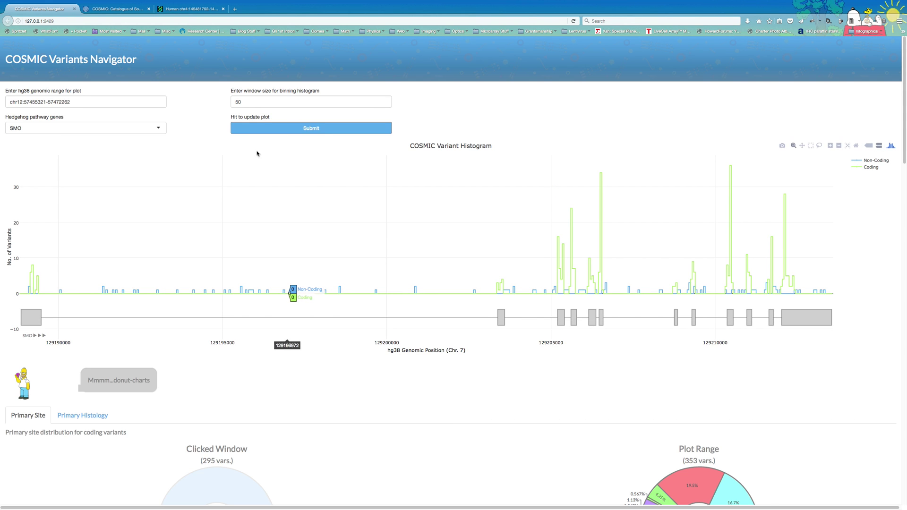
- Set the gene choice to Manually Enter Range Above and copy the range chr4:145,481,792-145,558,079 from the UCSC Genome Browser page
click(150, 128)
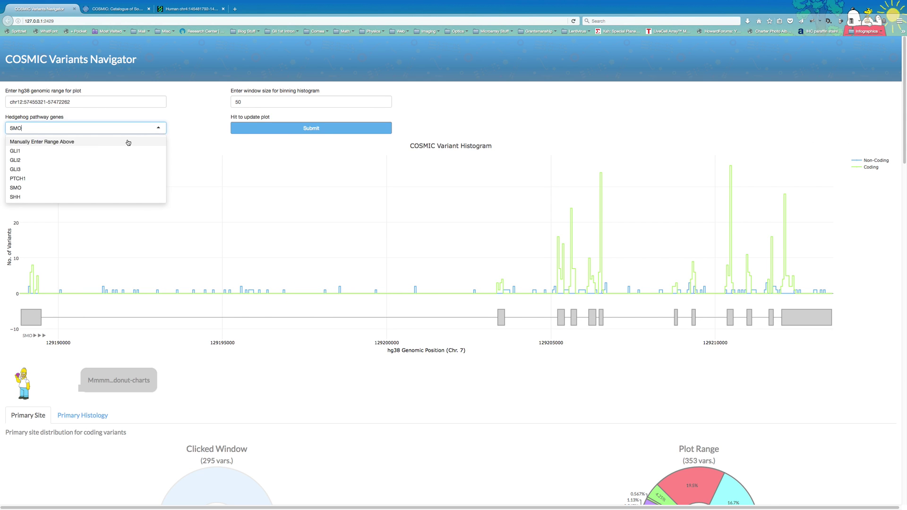
click(64, 142)
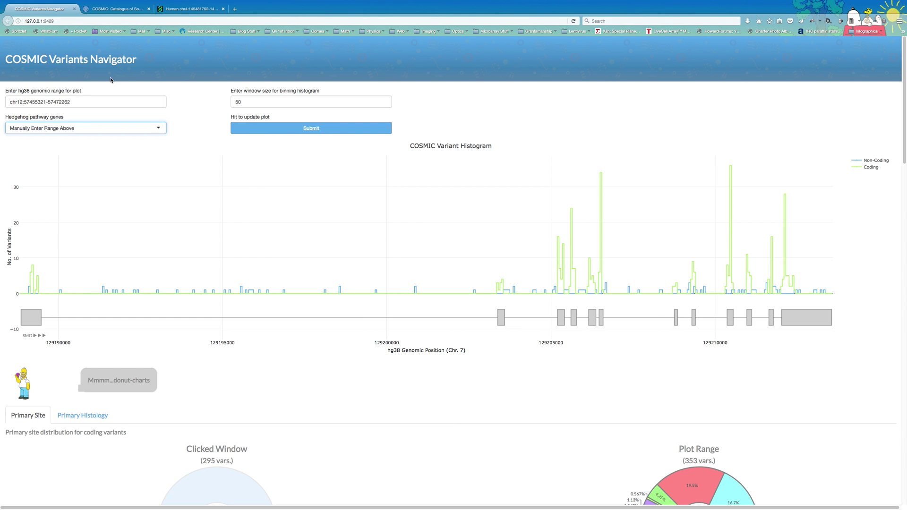
click(189, 9)
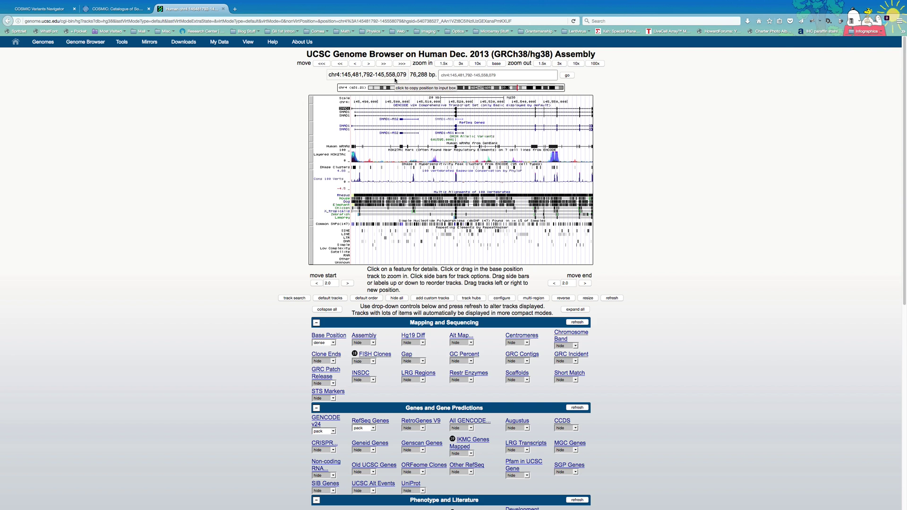
click(474, 76)
key(super+c)
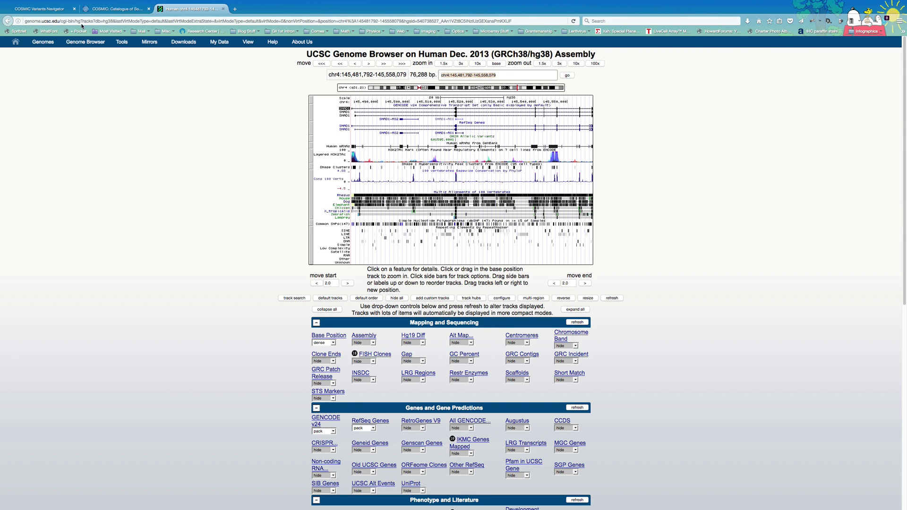
- Return to the COSMIC Variants Navigator page and replace the hg38 genomic range with the copied chr4:145,481,792-145,558,079
click(40, 8)
click(64, 142)
drag(78, 102, 1, 102)
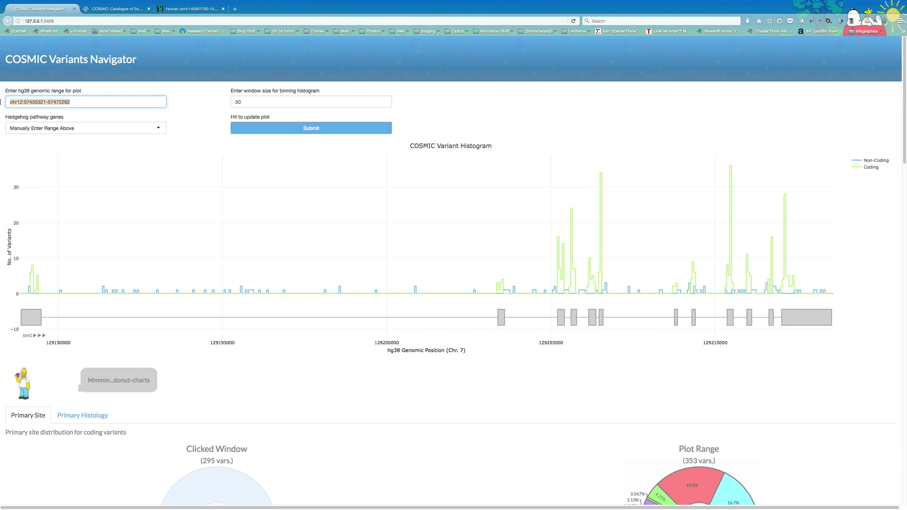
key(super+v)
- Set the binning window size to 200 and update the histogram for the manually entered range
click(269, 107)
key(BackSpace)
key(BackSpace)
text(200)
click(302, 129)
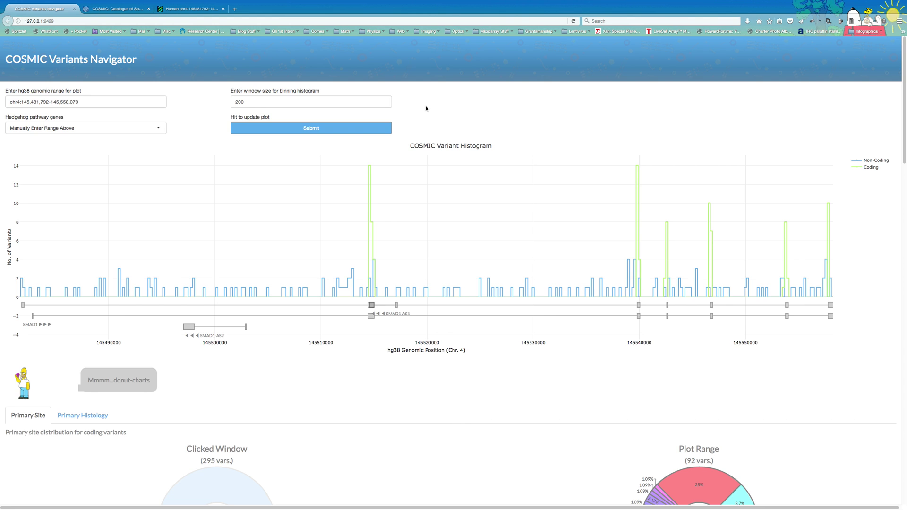
- Choose GLI1 from the Hedgehog pathway genes and update the variant histogram for that gene
click(152, 129)
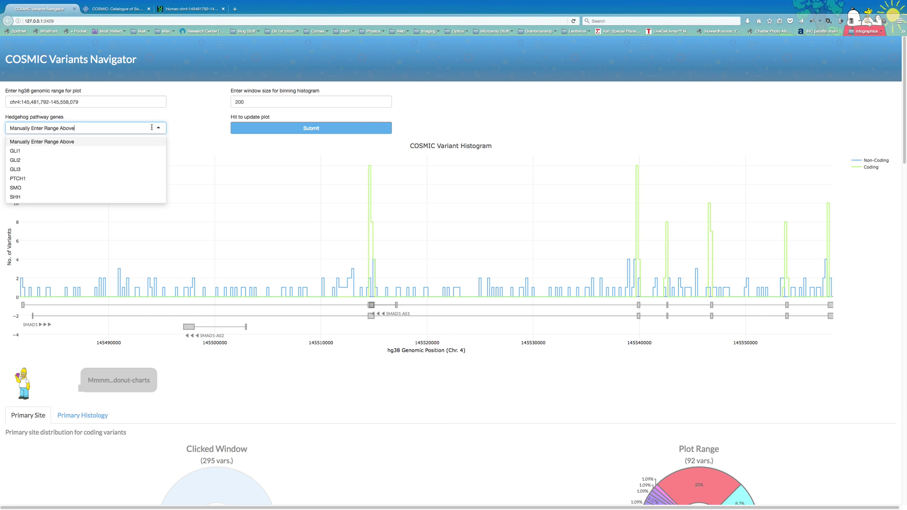
click(108, 154)
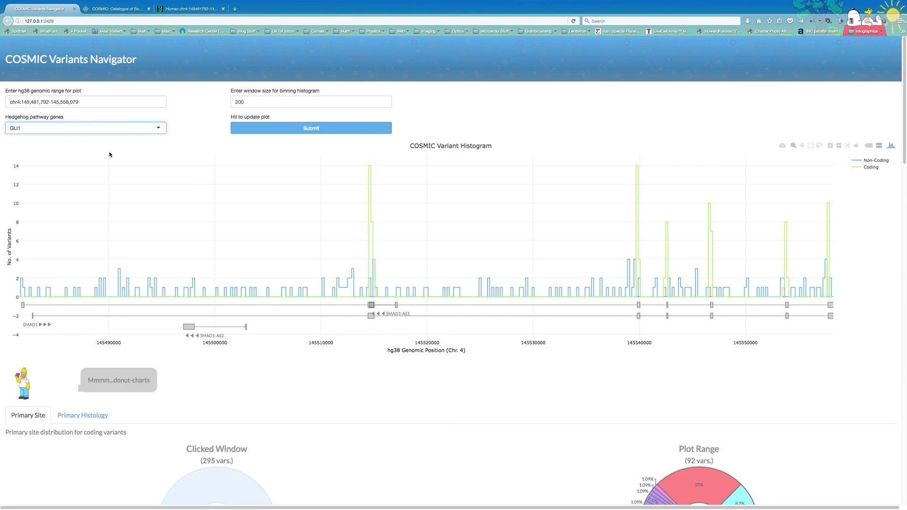
click(260, 133)
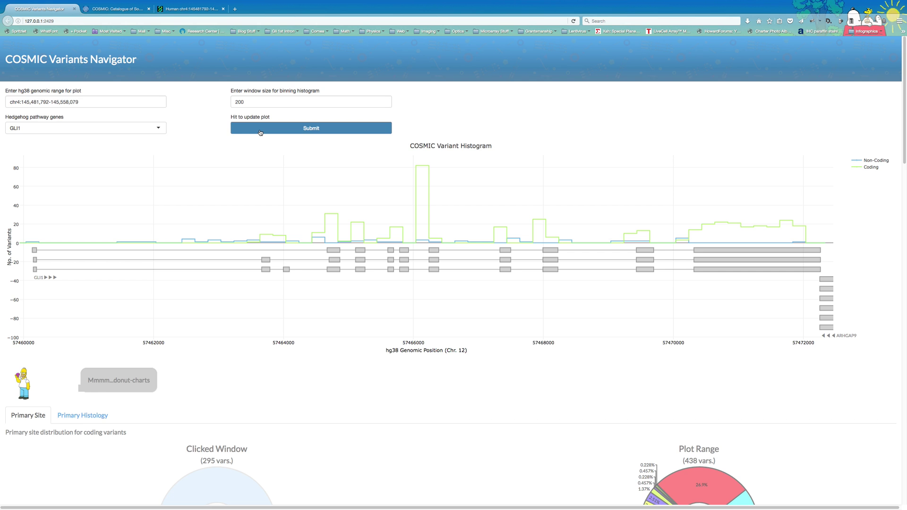
key(super+Tab)
key(super+Tab)
key(super+Tab)
key(super+Tab)
key(super+Tab)
key(super+Tab)
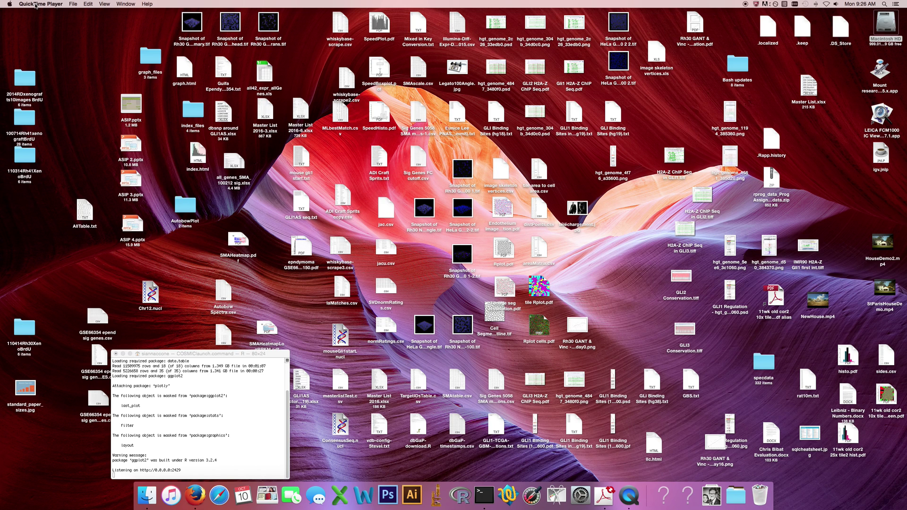
click(35, 4)
mouse_move(74, 4)
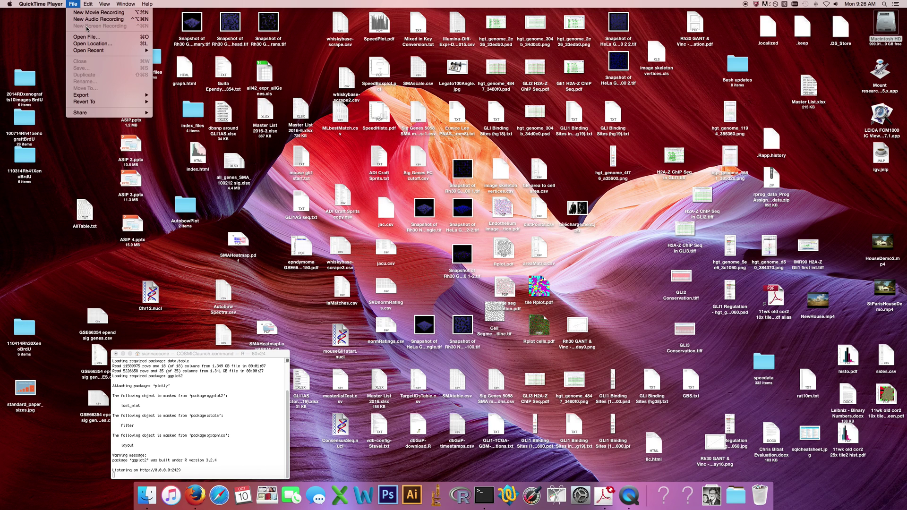
click(88, 28)
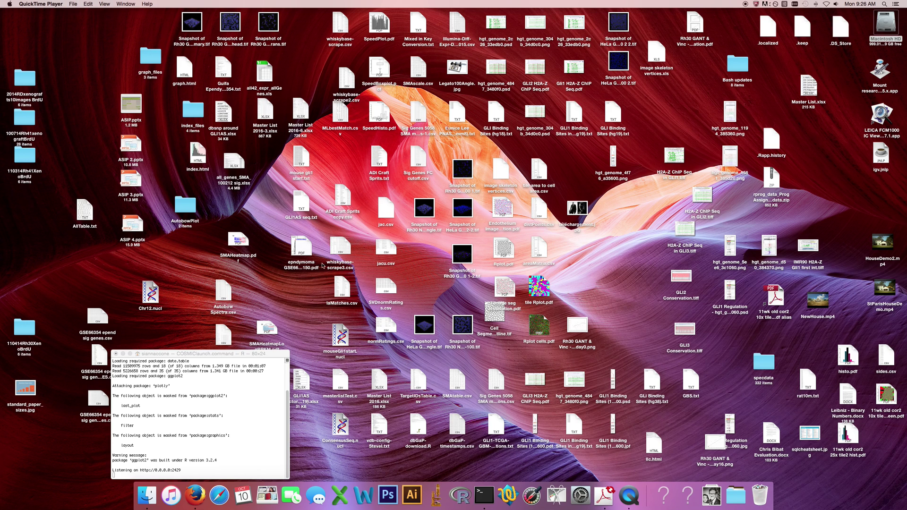
click(630, 495)
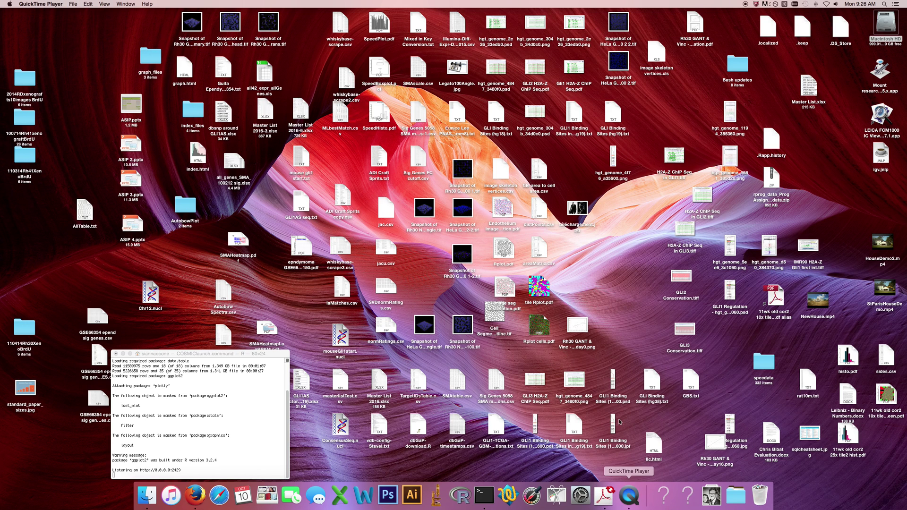